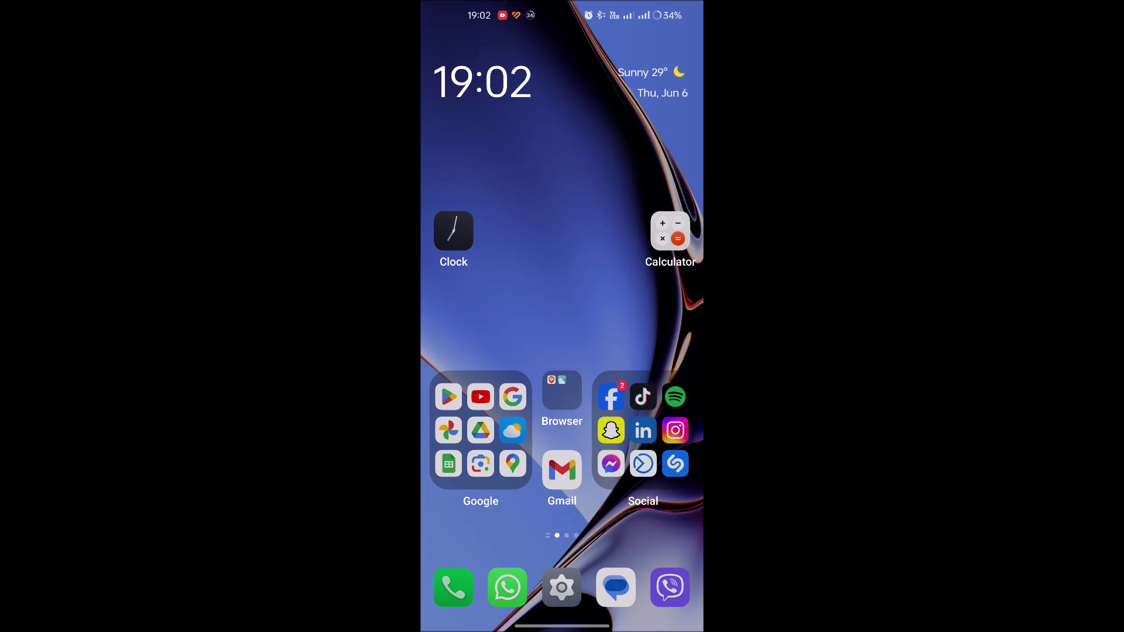
Check the phone model in About device, then go to the next home page.
click(561, 587)
click(563, 572)
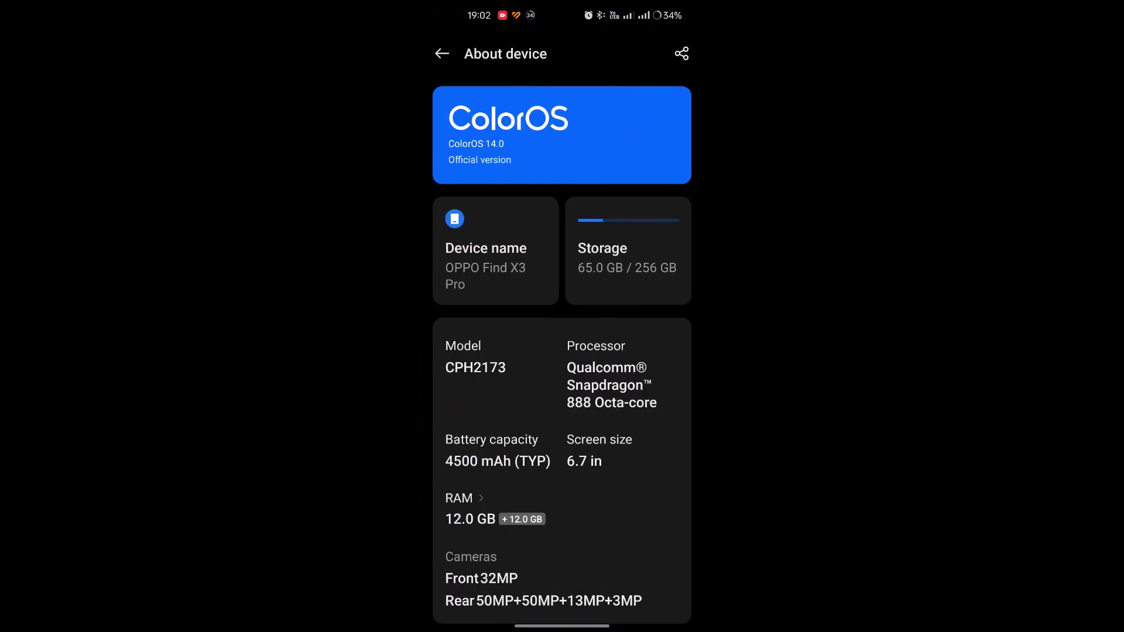
drag(563, 626, 591, 559)
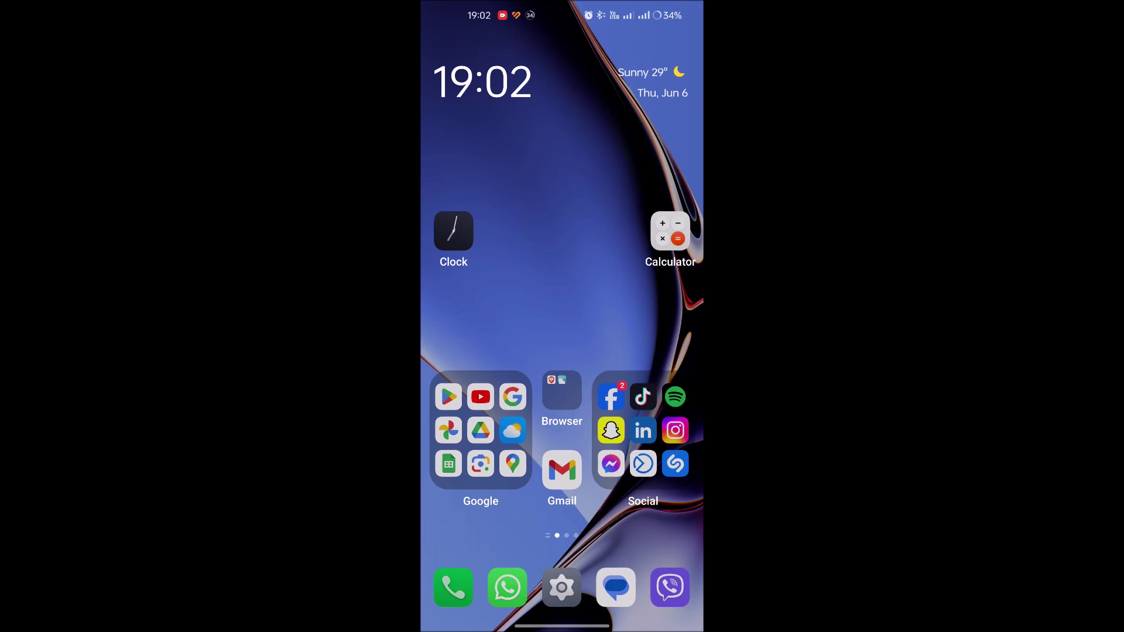
drag(632, 351, 474, 352)
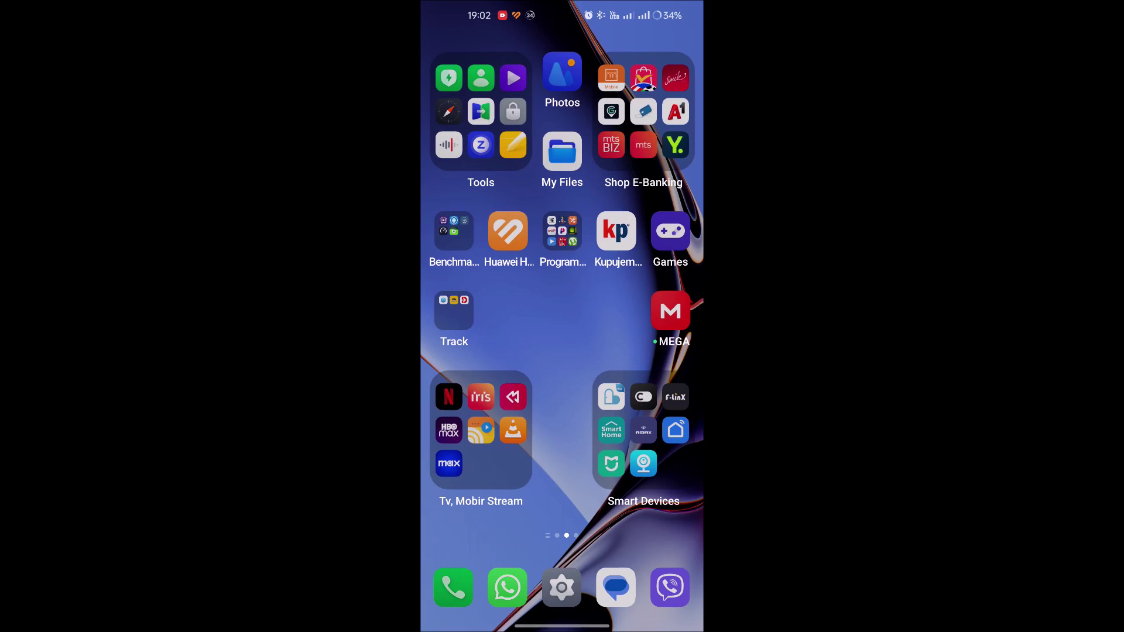
click(563, 151)
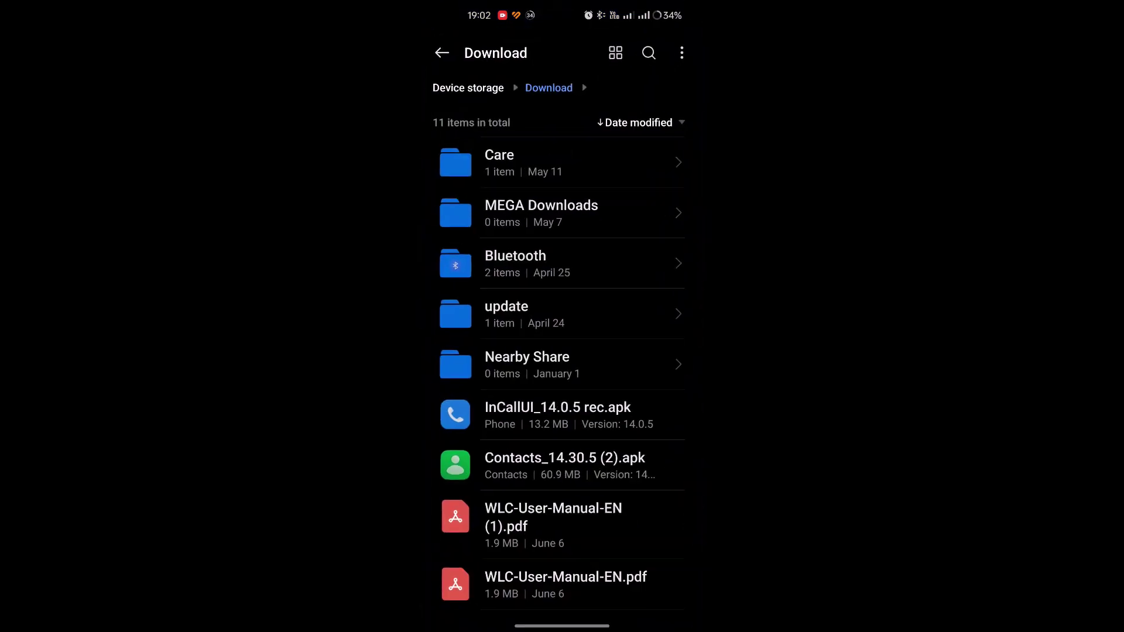
drag(653, 276, 664, 181)
click(558, 415)
click(585, 374)
drag(562, 625, 562, 395)
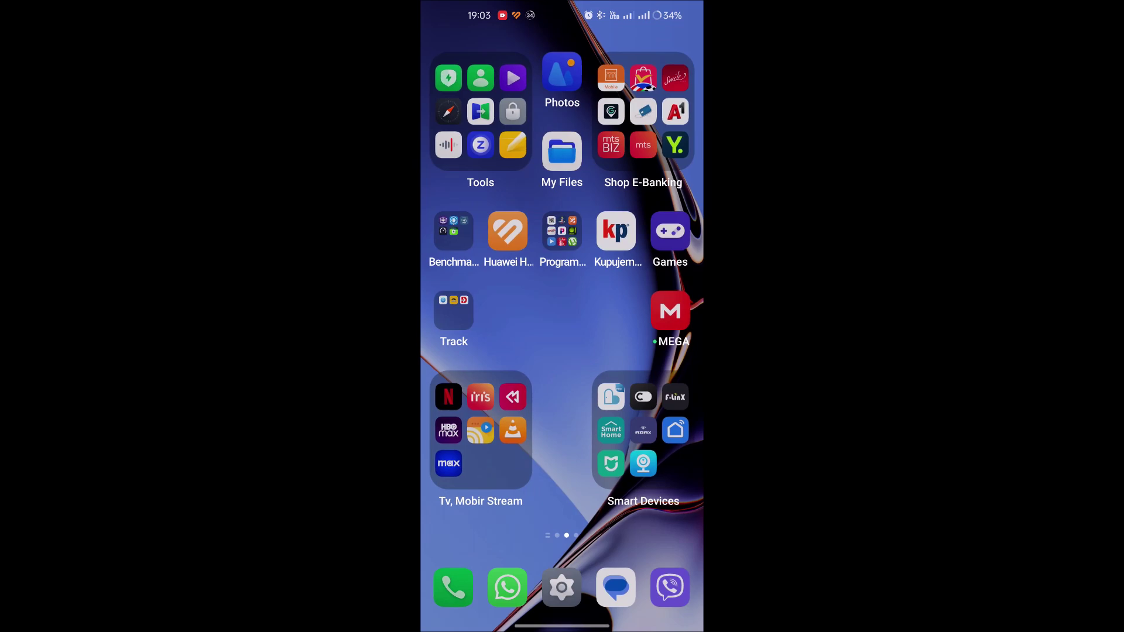
Set Contacts as the default phone app under Settings > Apps > Default apps.
click(561, 588)
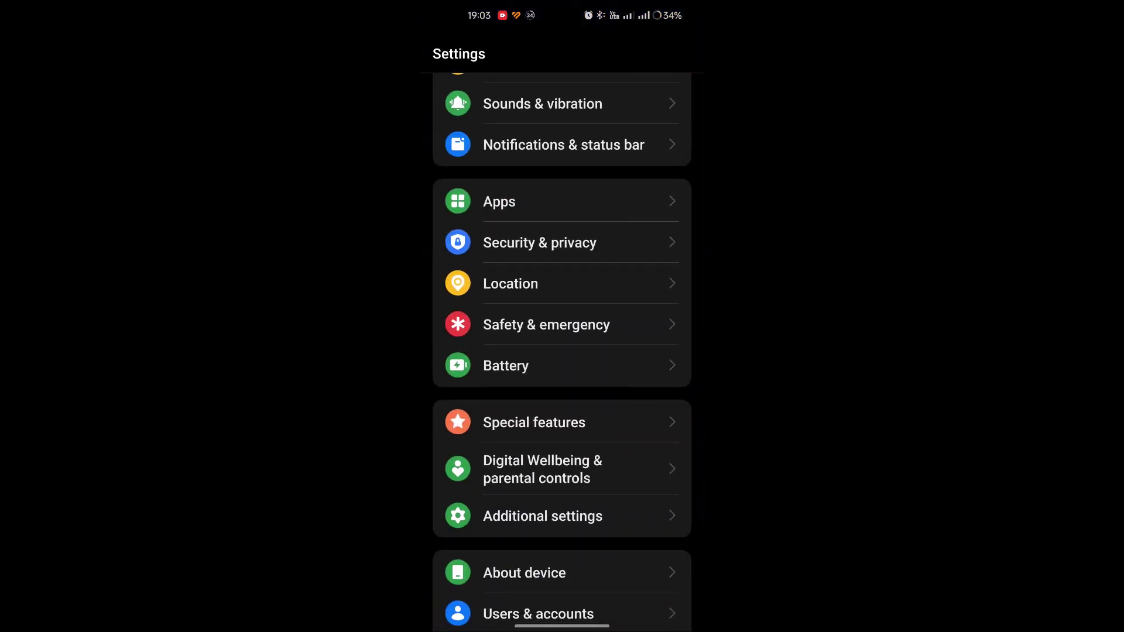
click(563, 201)
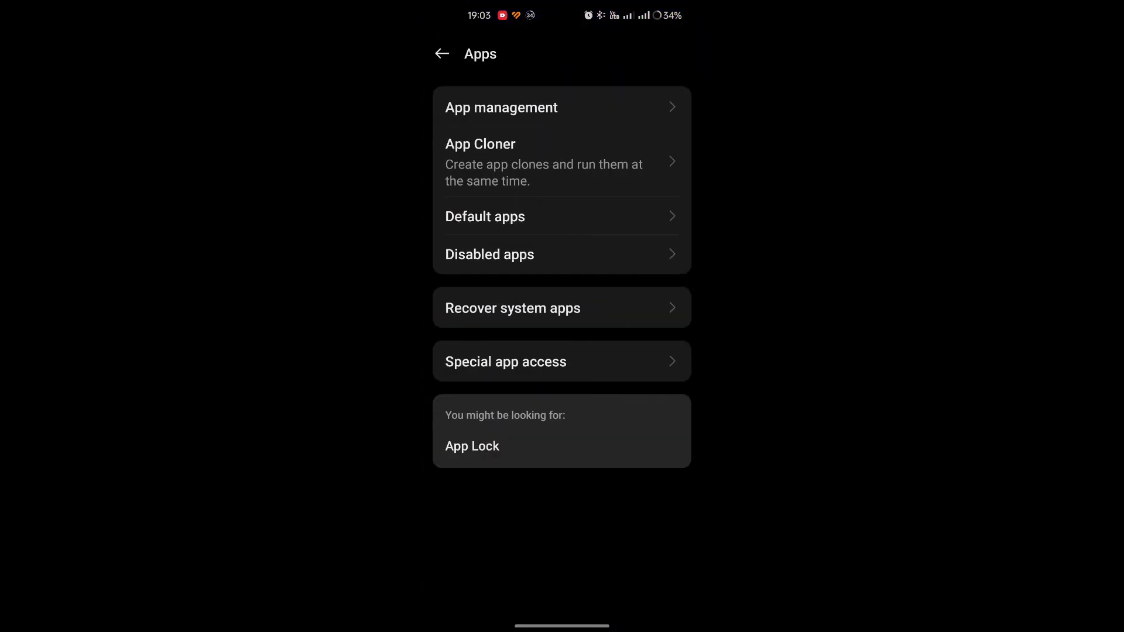
click(605, 211)
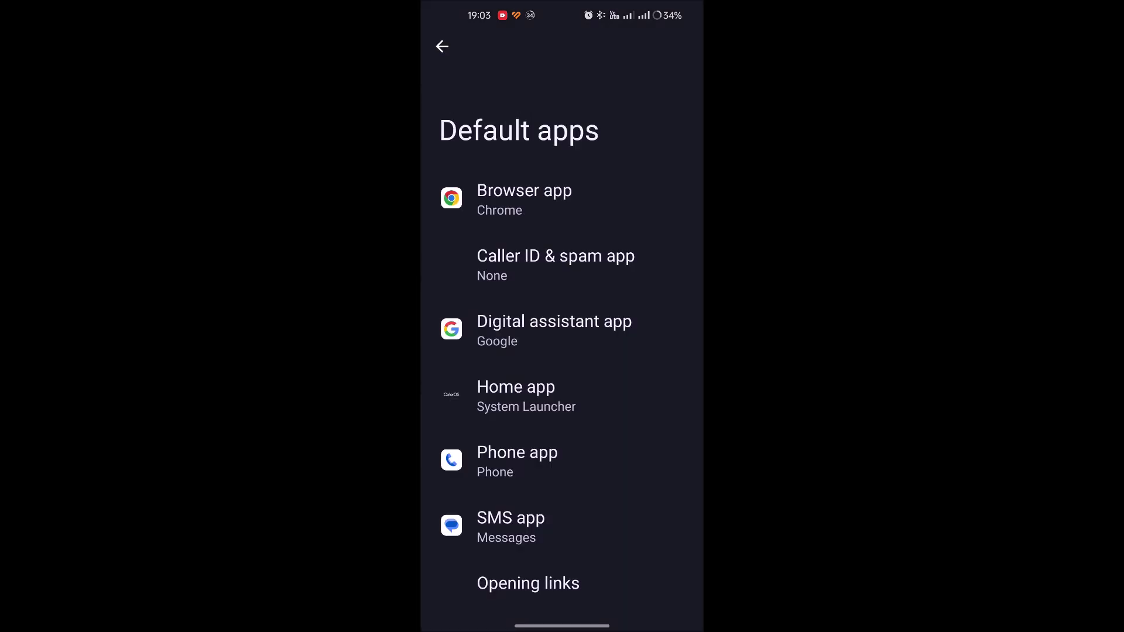
click(517, 462)
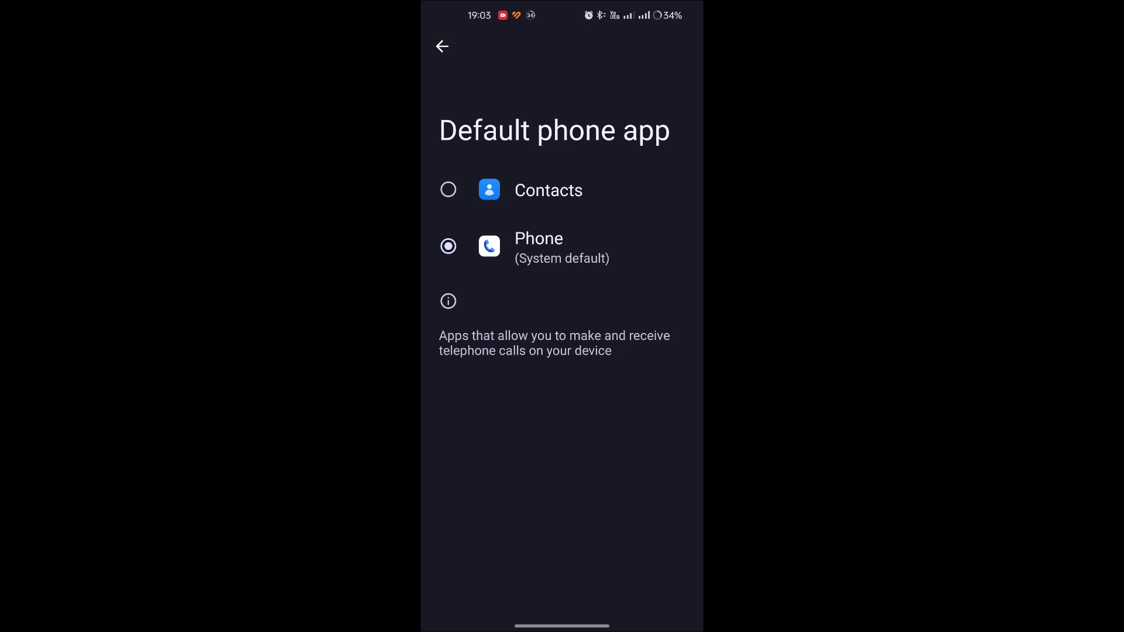
click(548, 190)
drag(563, 626, 563, 369)
Disable the public-beta Phone app from its app info page.
drag(633, 352, 474, 351)
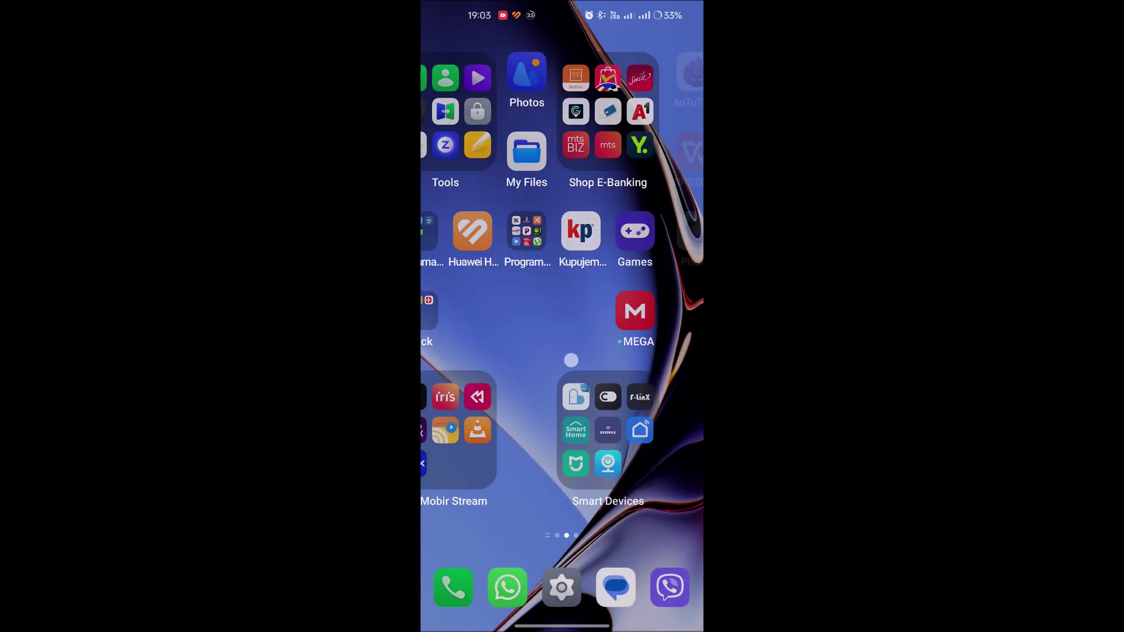
drag(453, 231, 454, 231)
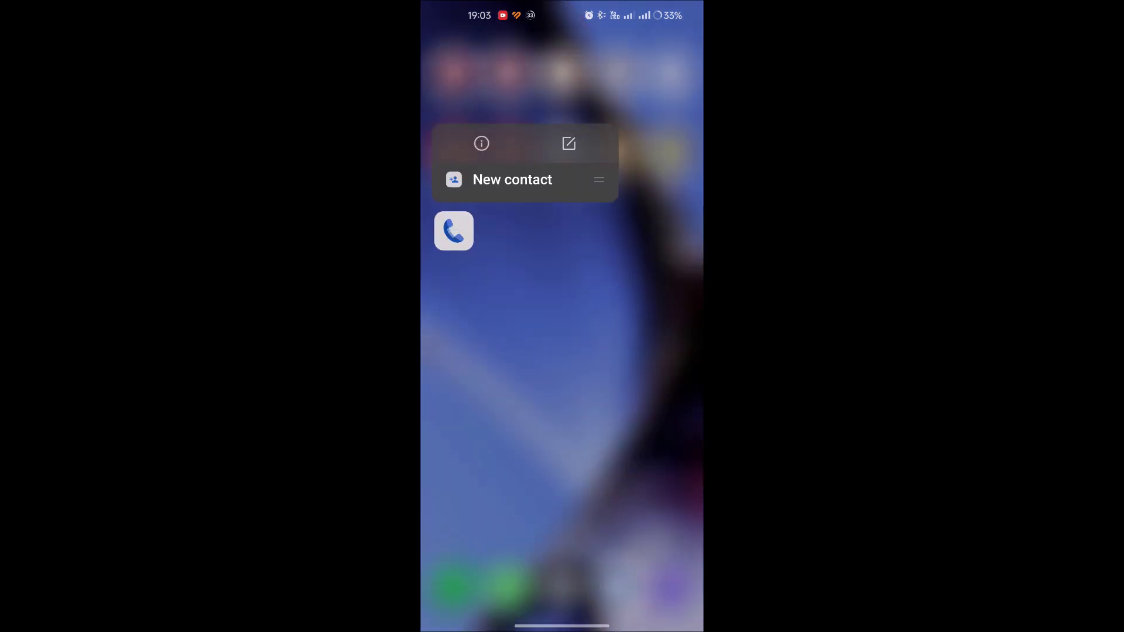
click(482, 142)
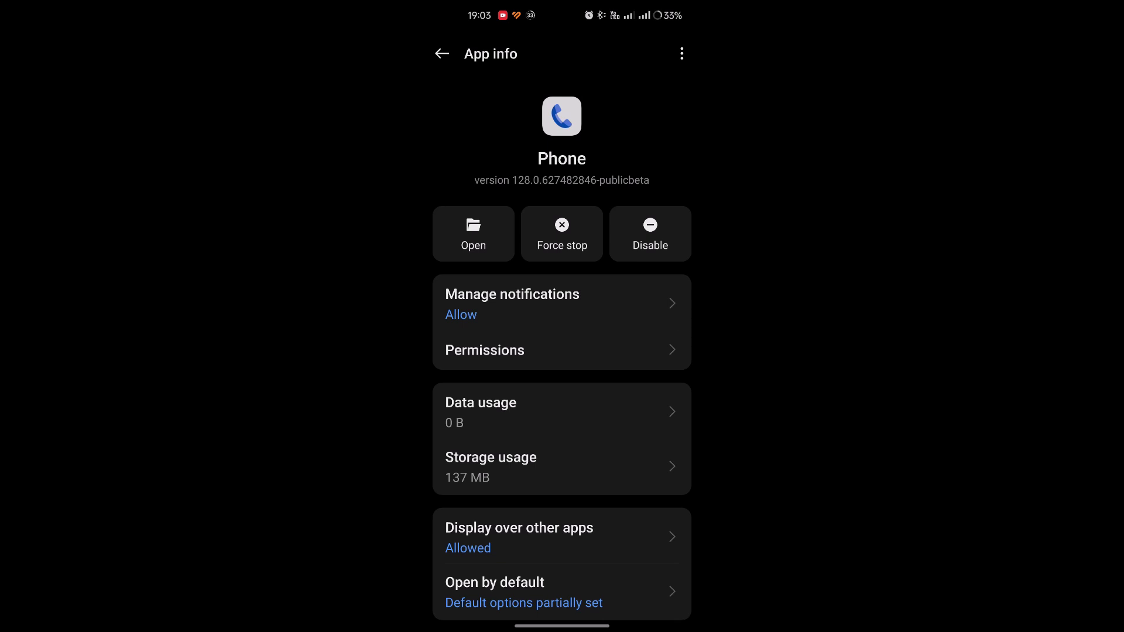
click(650, 233)
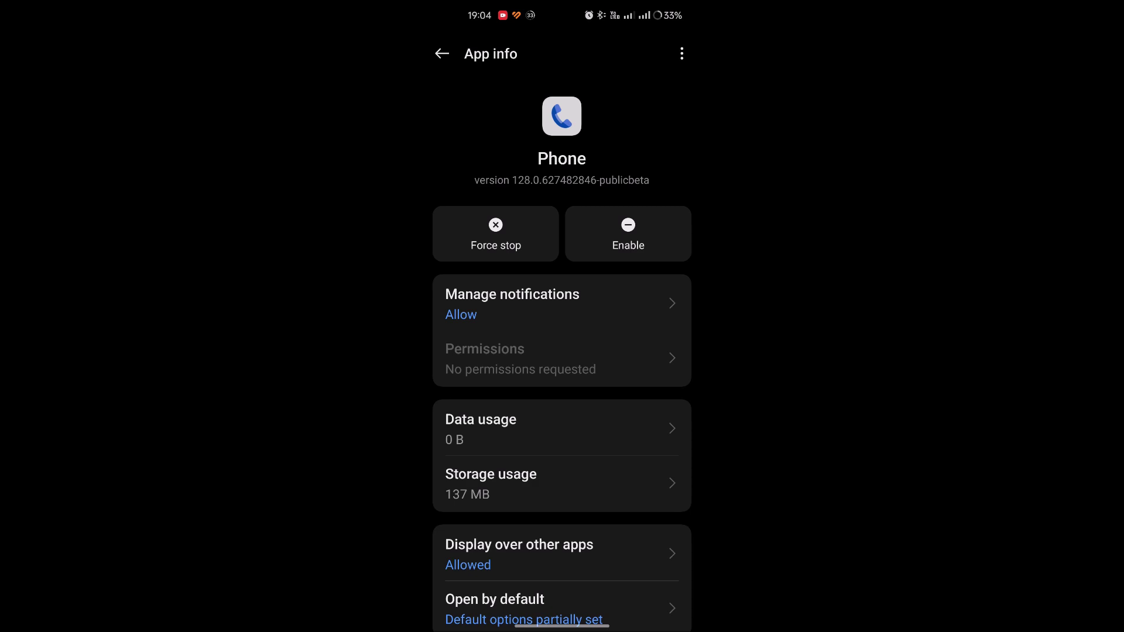
Return to the first home page and check the phone shortcut's contact options.
drag(563, 624, 562, 352)
drag(633, 351, 492, 352)
drag(511, 474, 641, 475)
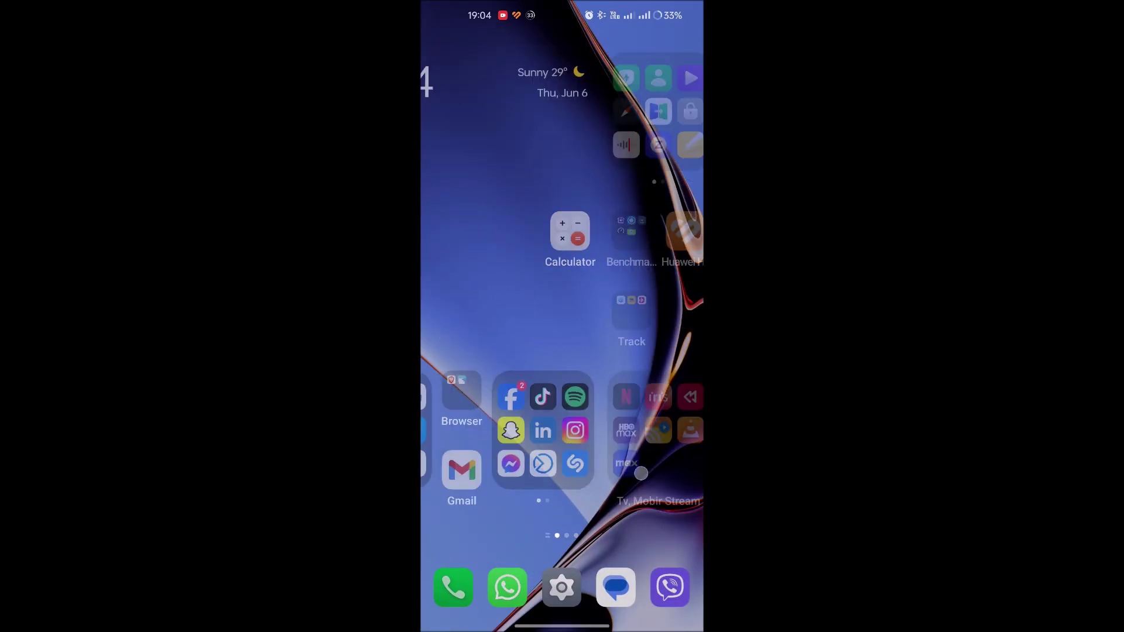
click(453, 589)
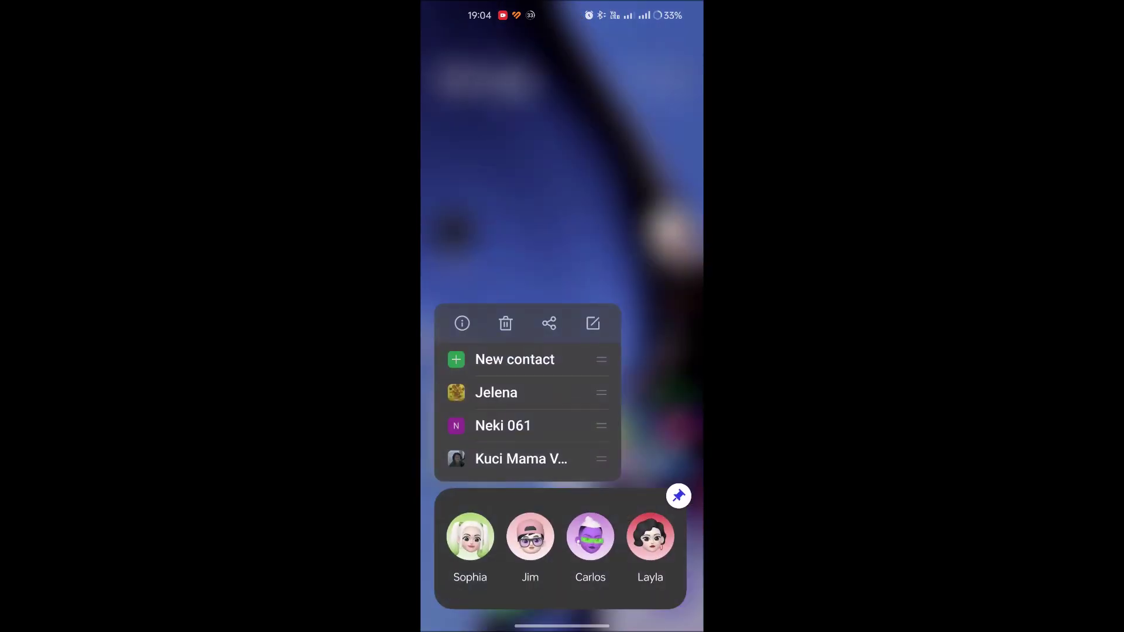
key(Escape)
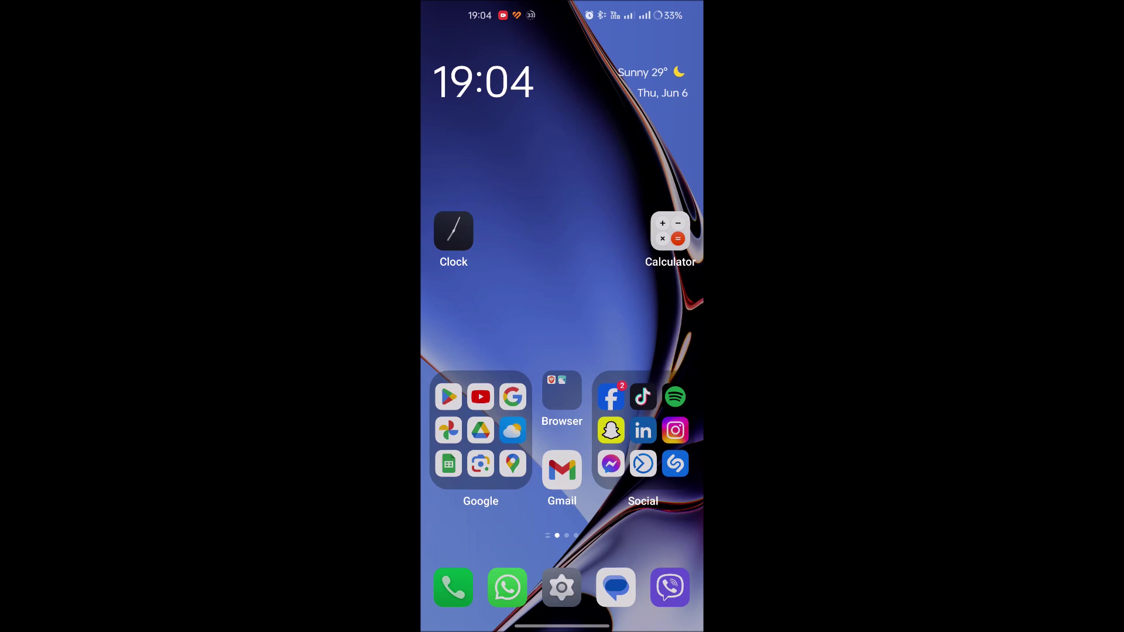
Tap the version number repeatedly to confirm developer mode is already enabled.
click(562, 587)
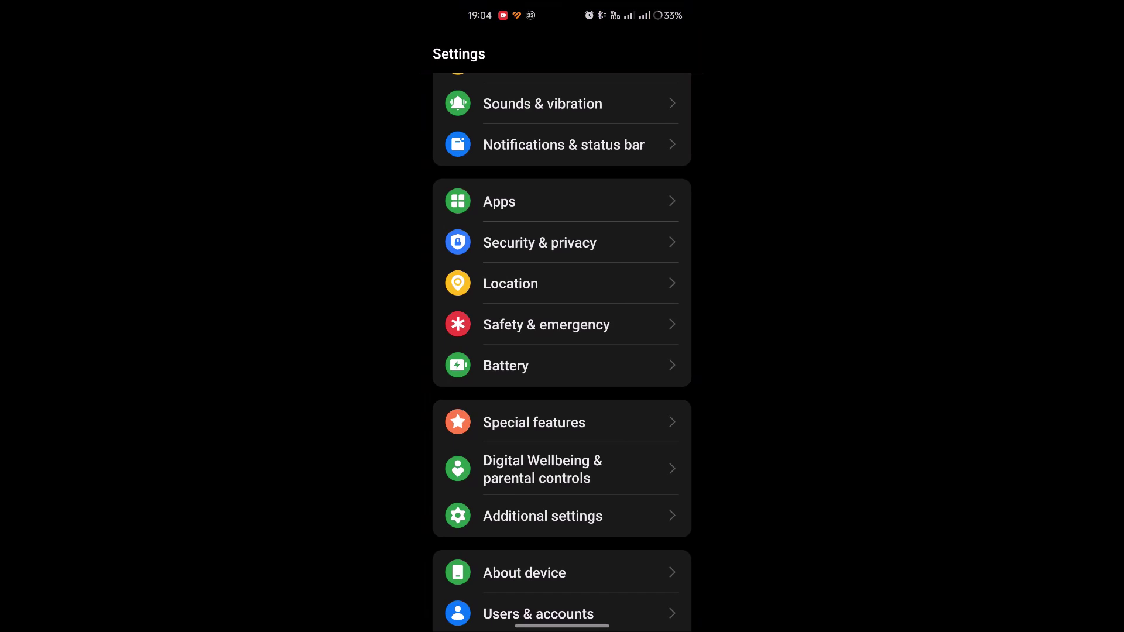
click(573, 572)
scroll(629, 497, down, 5)
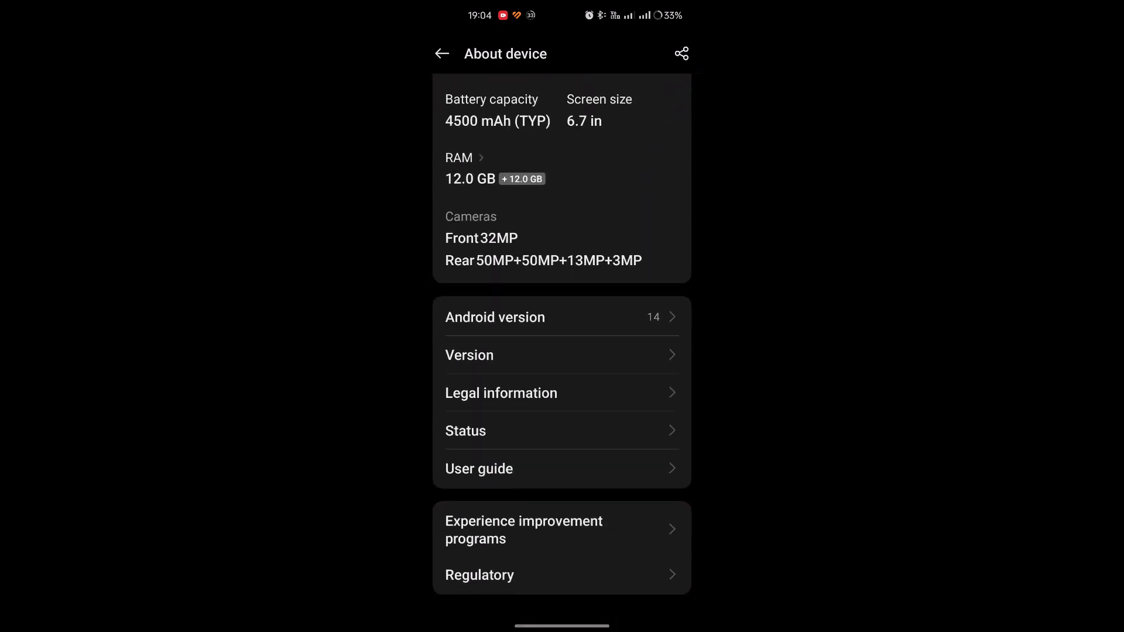
click(492, 356)
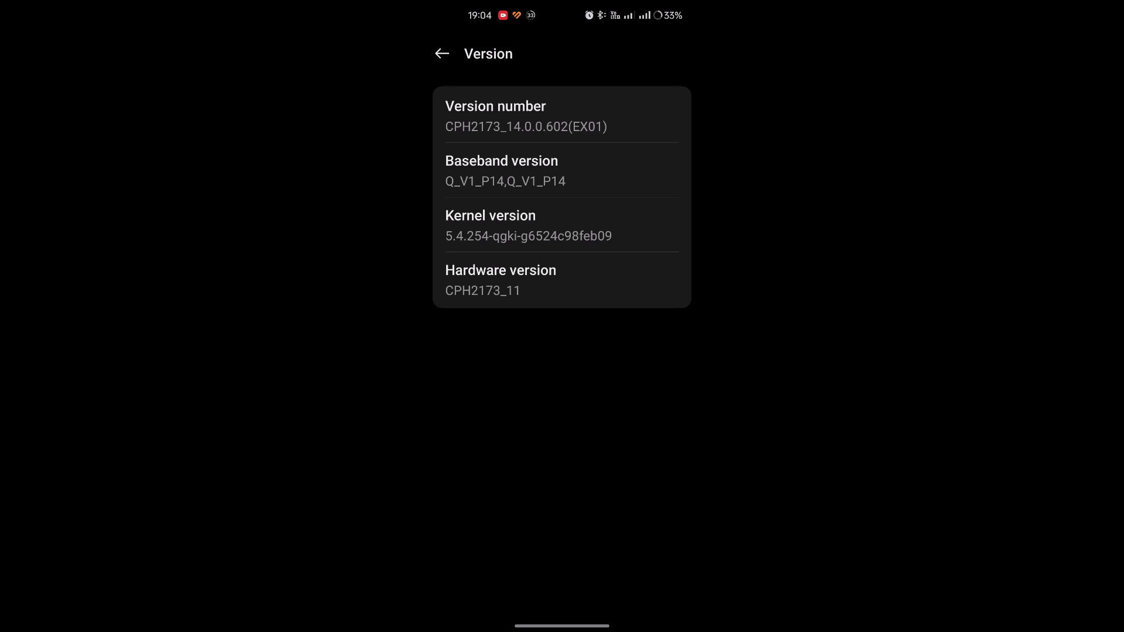
click(623, 120)
click(645, 119)
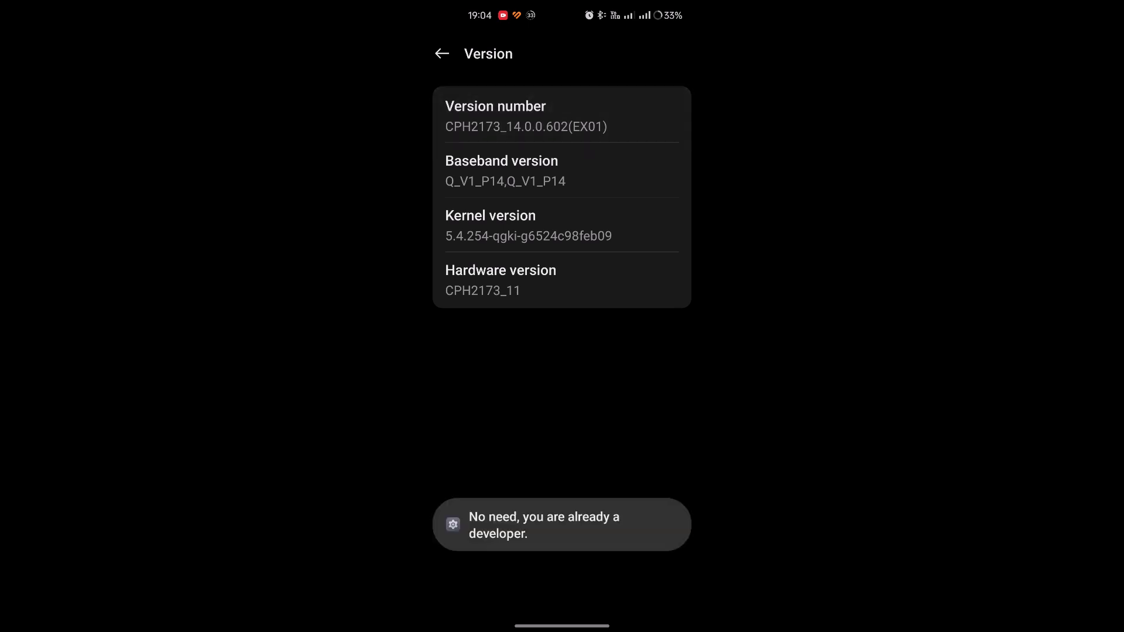
click(636, 113)
click(464, 51)
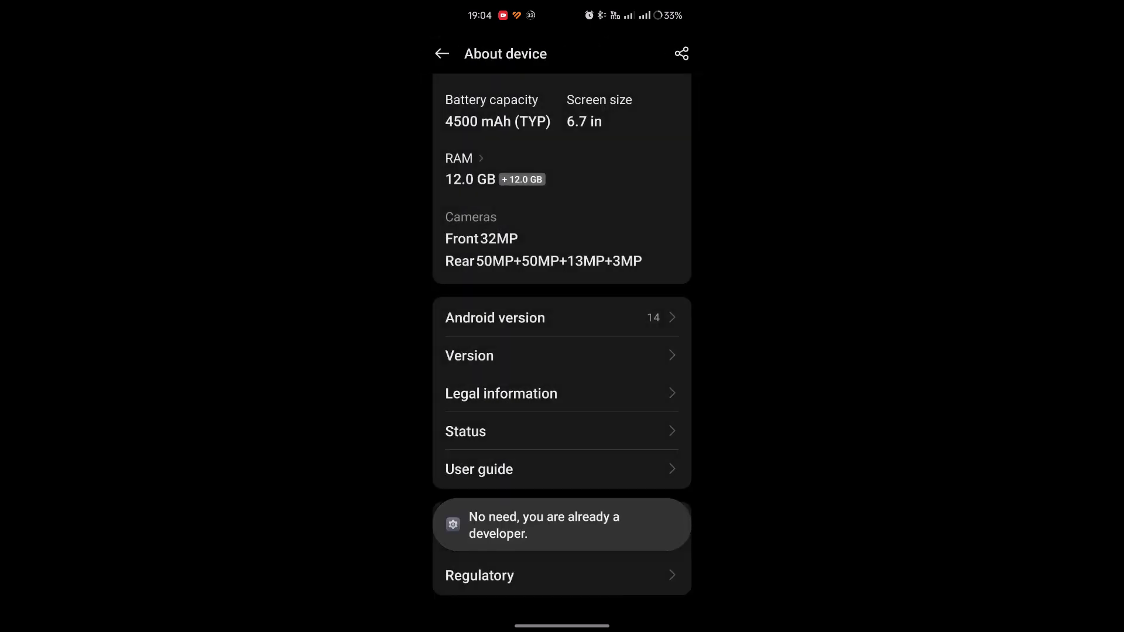
click(442, 54)
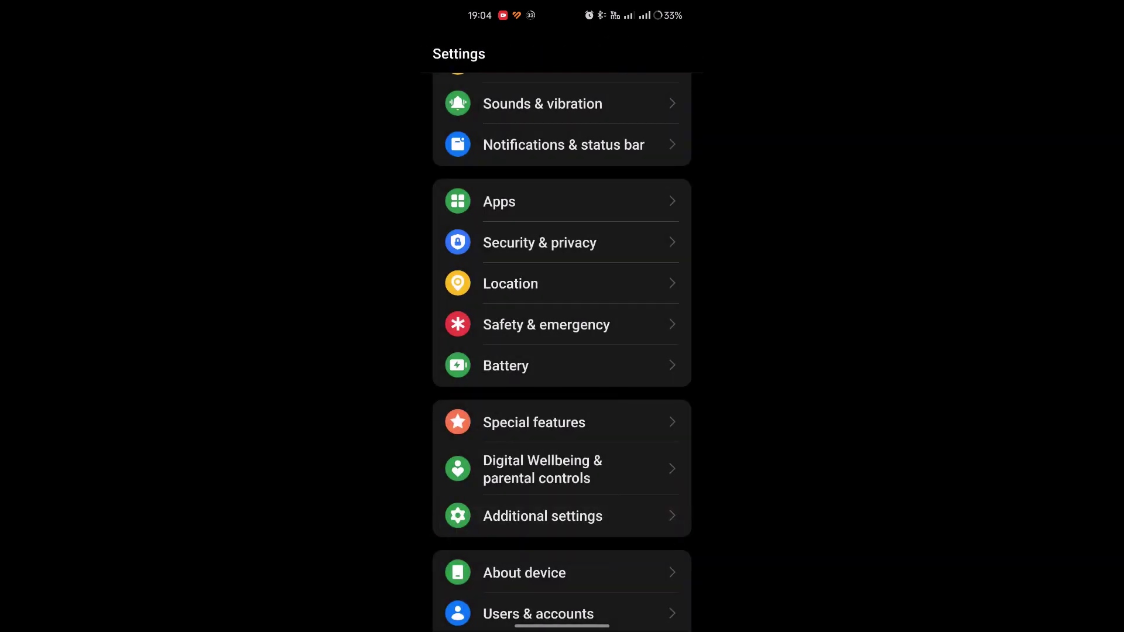
Turn on and confirm USB debugging in Additional settings > Developer Options.
click(543, 516)
scroll(562, 352, down, 5)
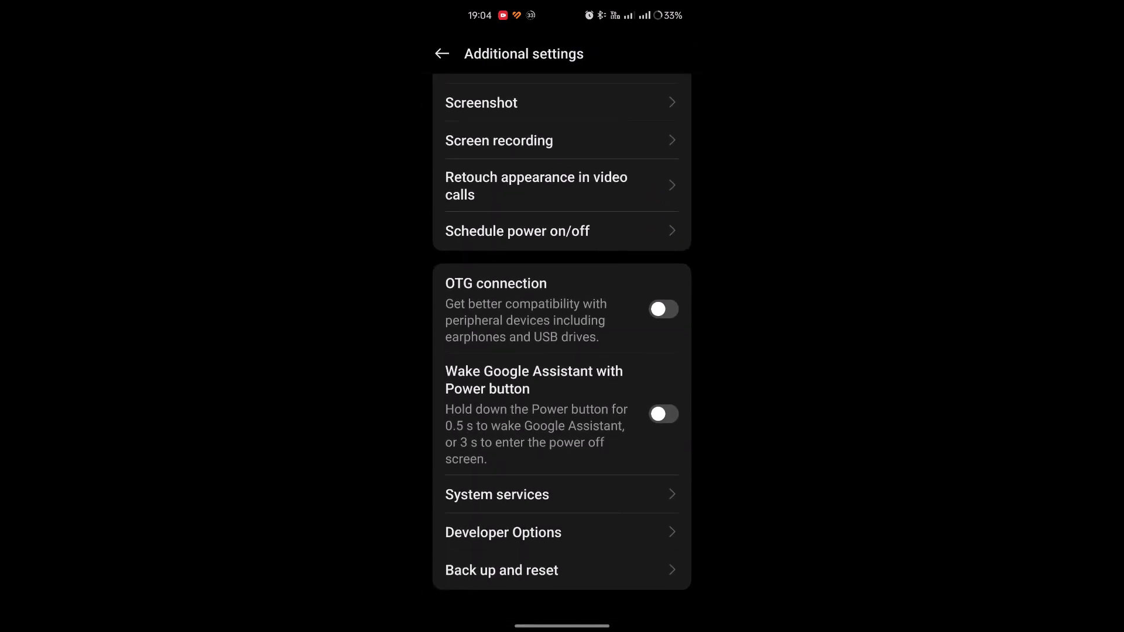
click(550, 536)
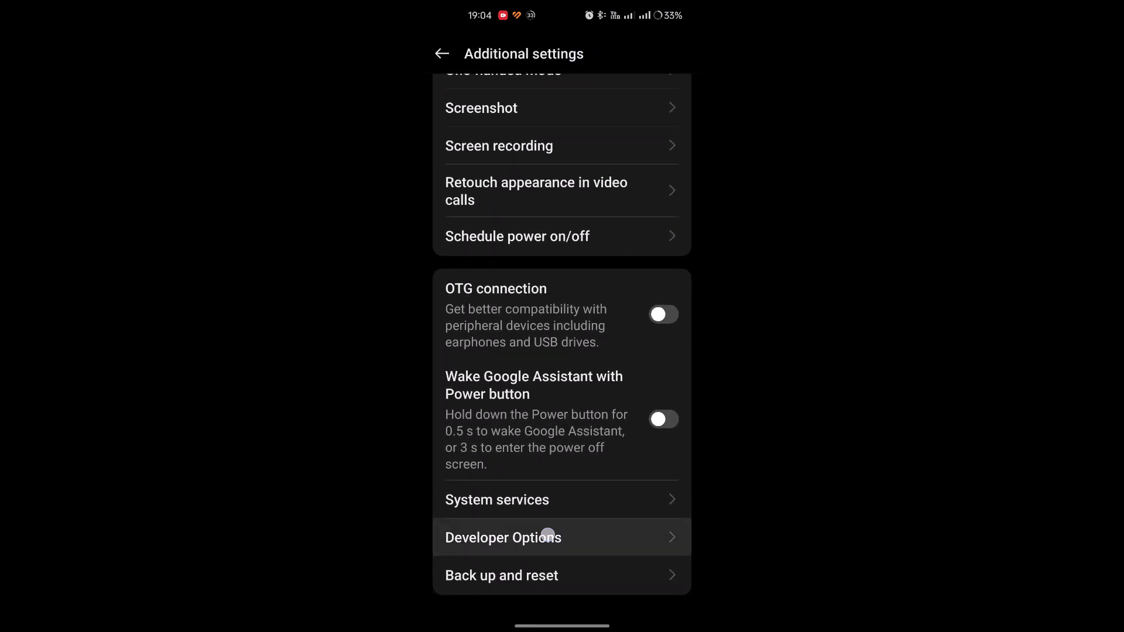
scroll(615, 351, down, 5)
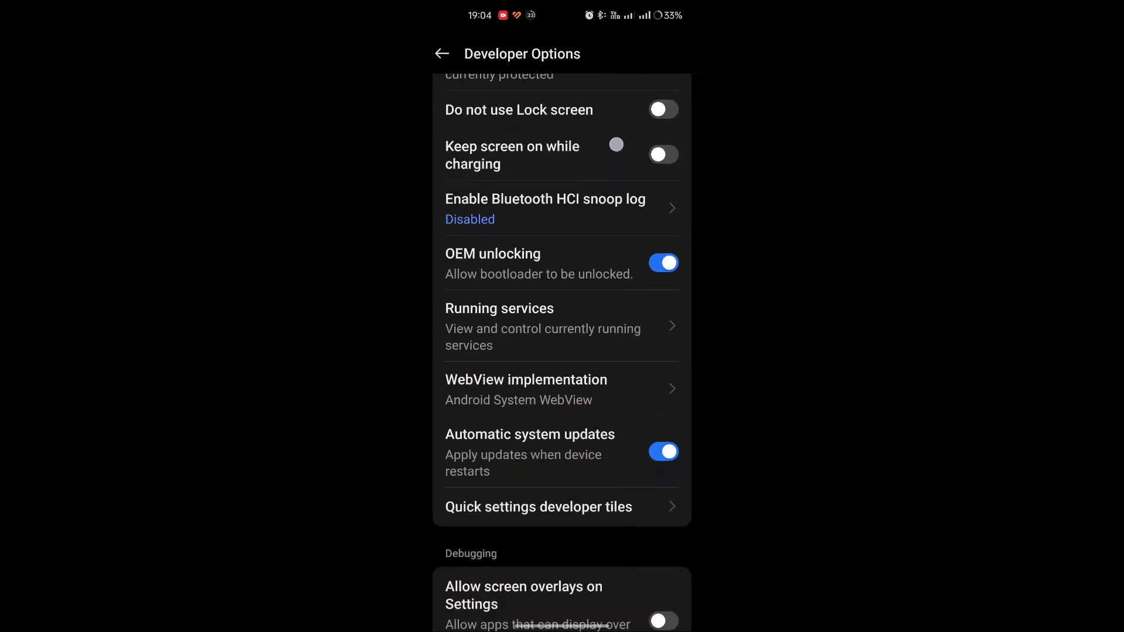
scroll(615, 352, down, 5)
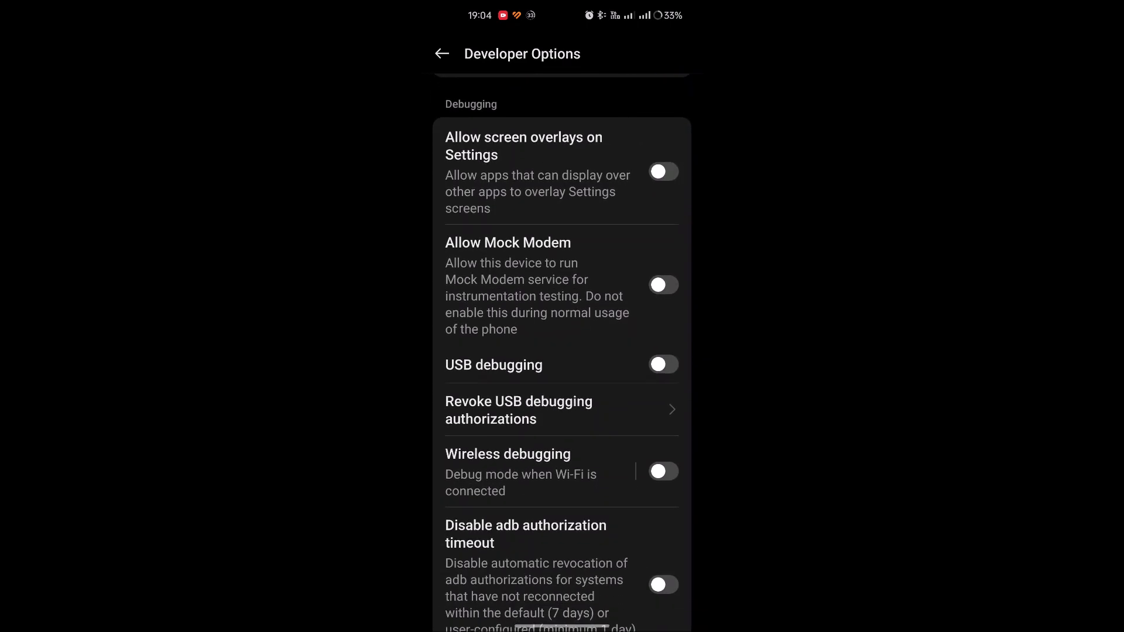
click(665, 364)
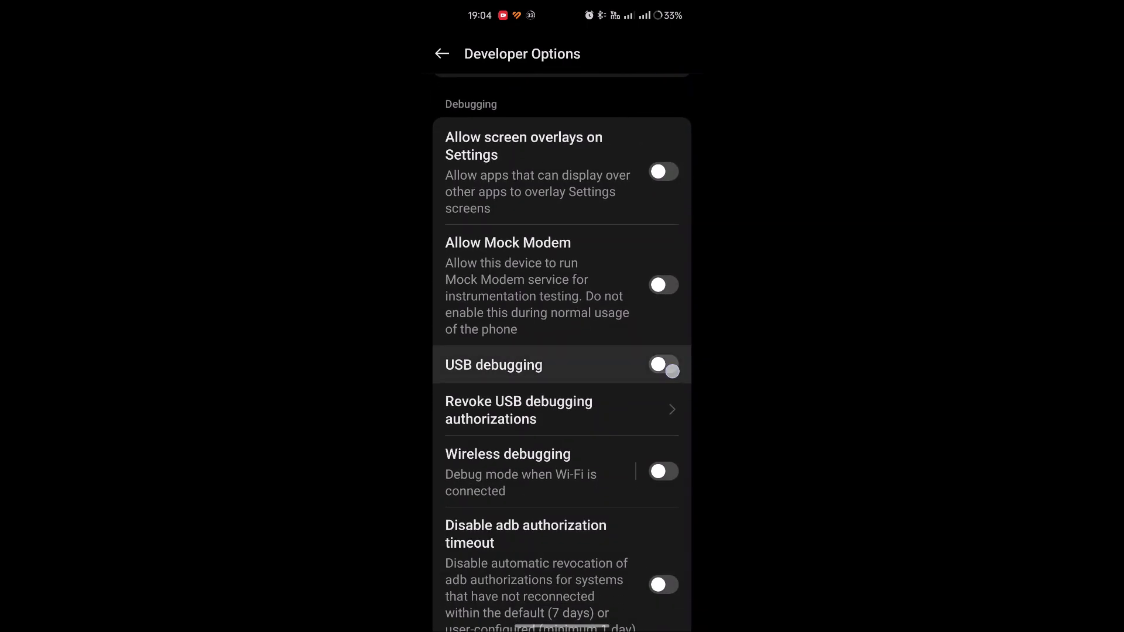
click(627, 574)
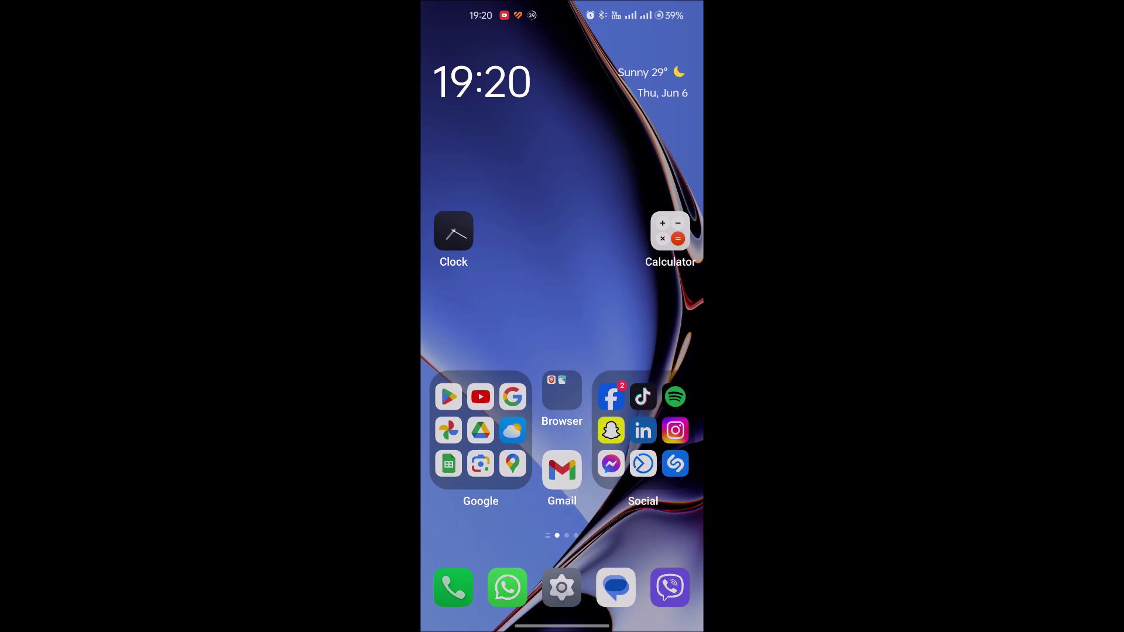
Toggle Disable permission monitoring off and back on in Developer Options.
click(561, 587)
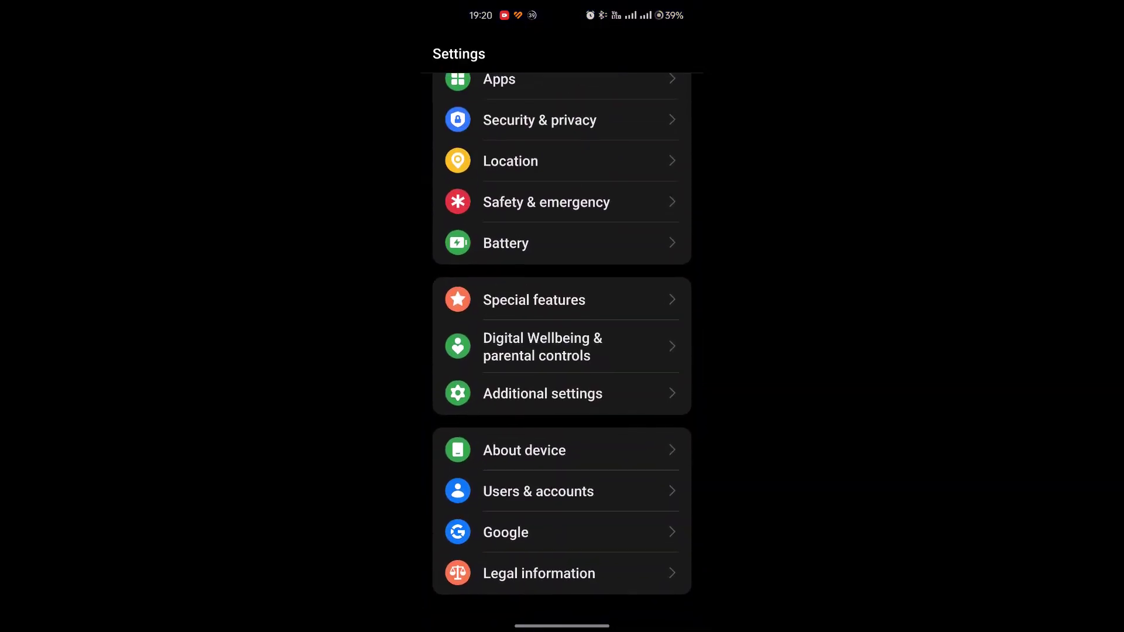
click(602, 395)
scroll(628, 475, down, 5)
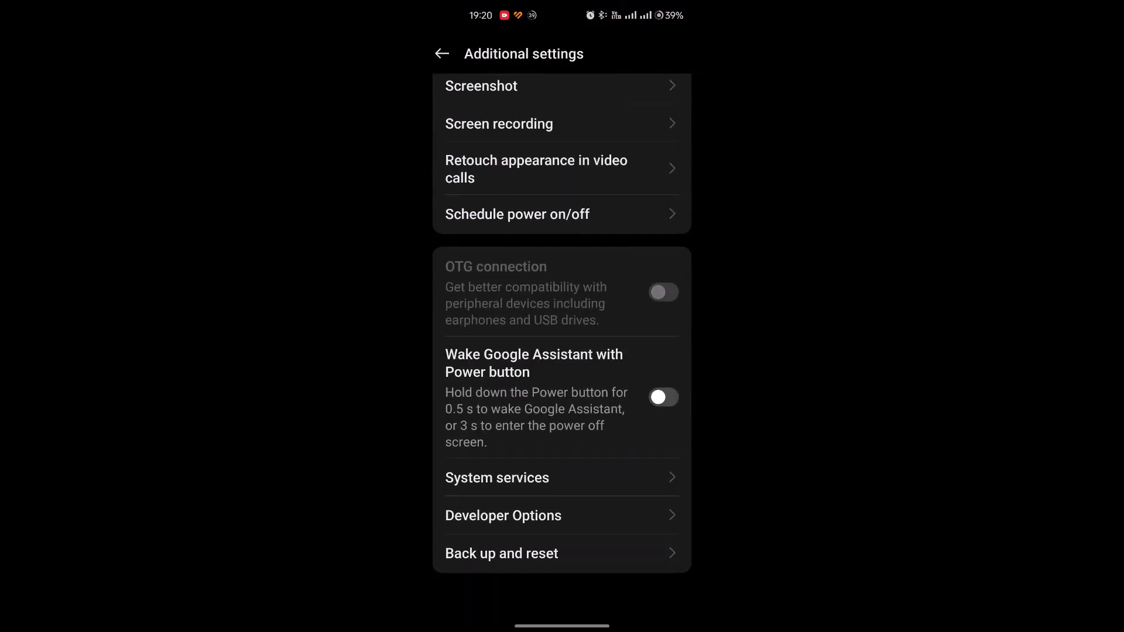
click(618, 529)
scroll(677, 231, down, 10)
scroll(689, 225, down, 10)
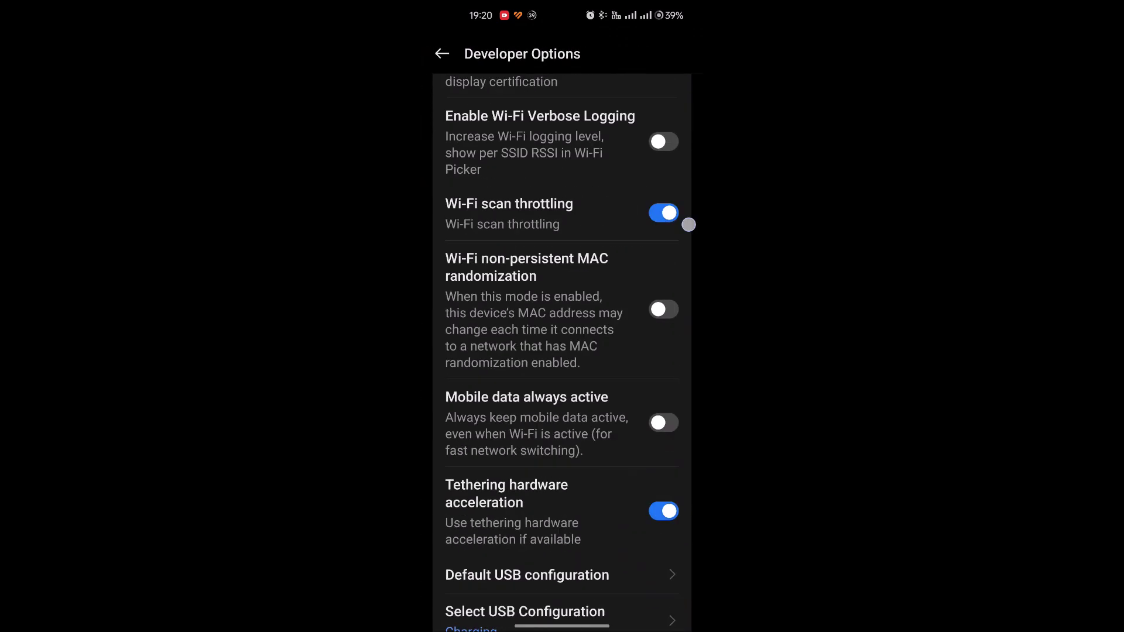
scroll(689, 225, down, 10)
scroll(689, 225, down, 10)
scroll(689, 225, down, 10)
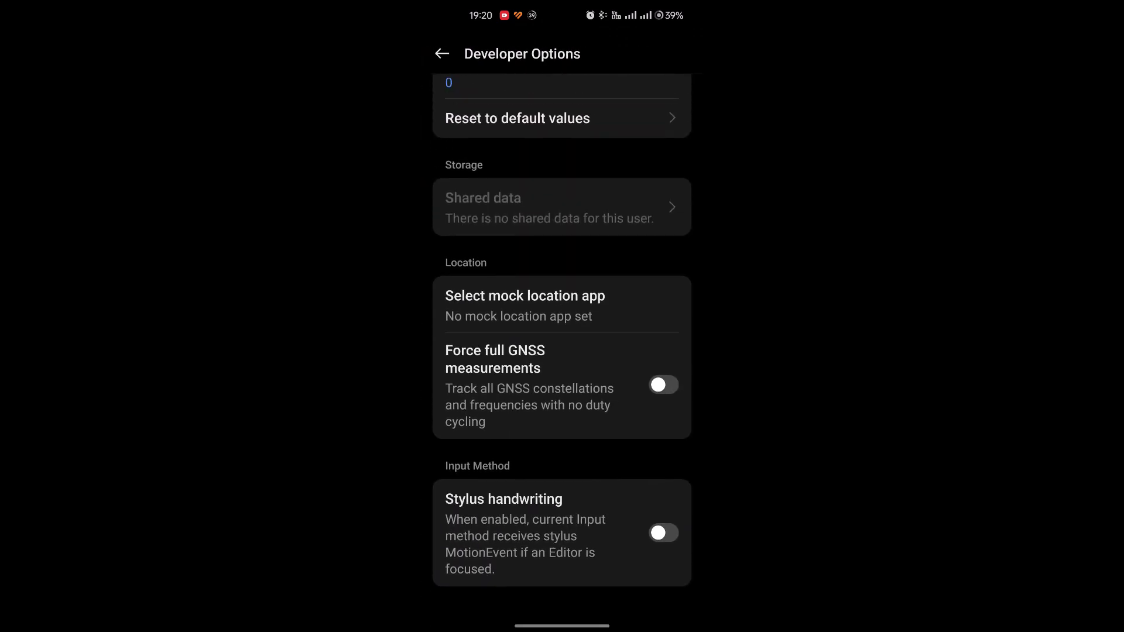
scroll(633, 548, up, 5)
scroll(641, 492, up, 5)
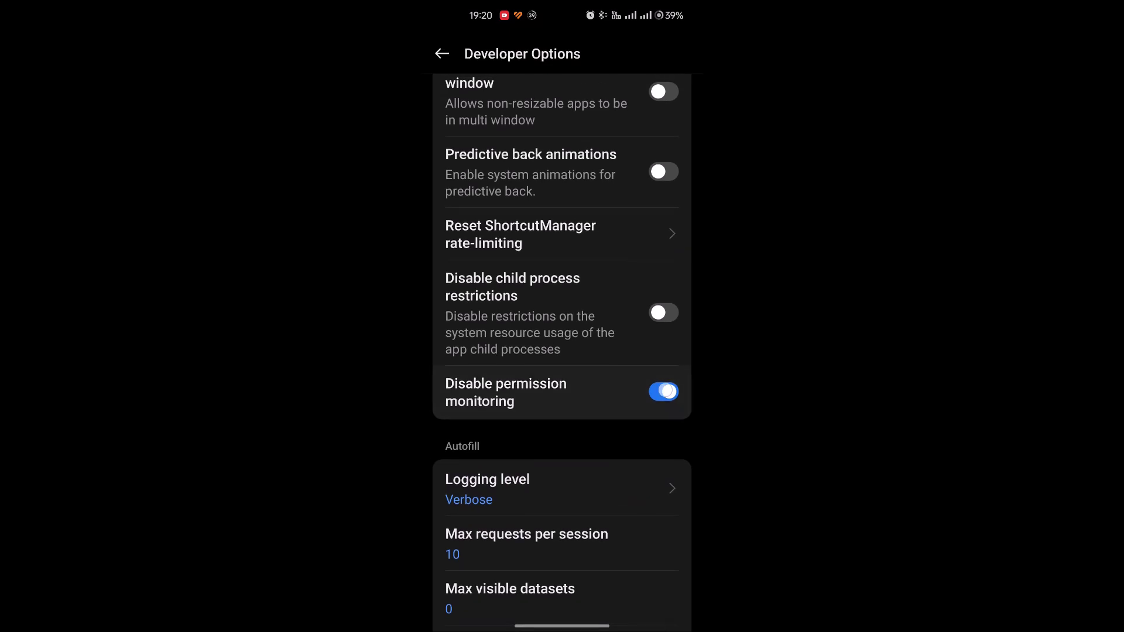
click(663, 392)
click(663, 392)
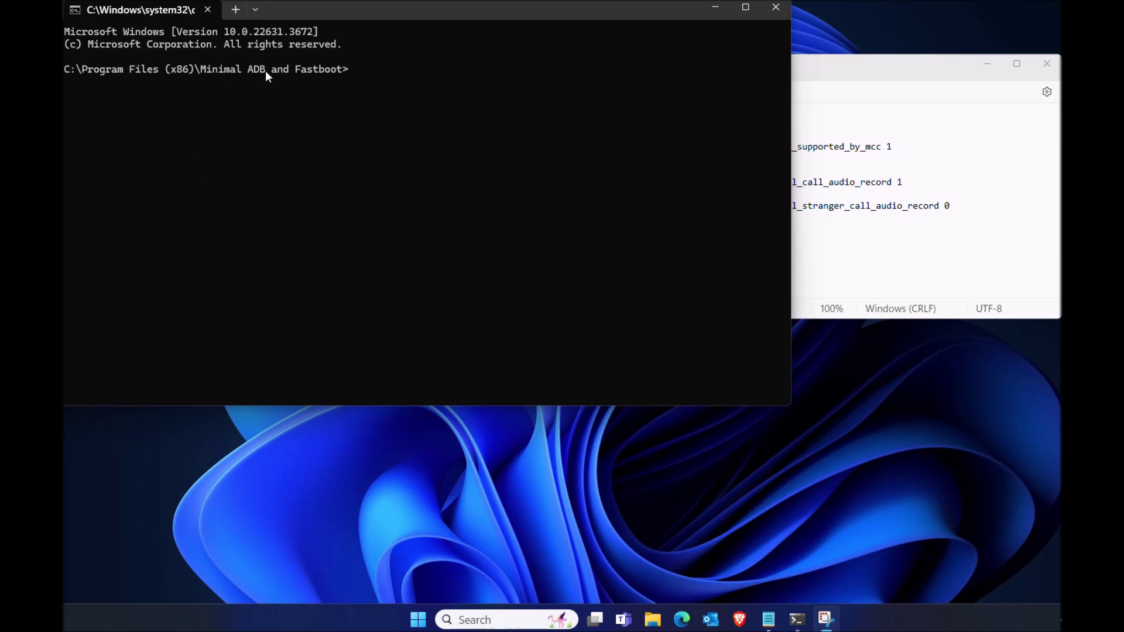
Run adb devices, copy the unauthorized status, and allow USB debugging on the phone.
click(352, 71)
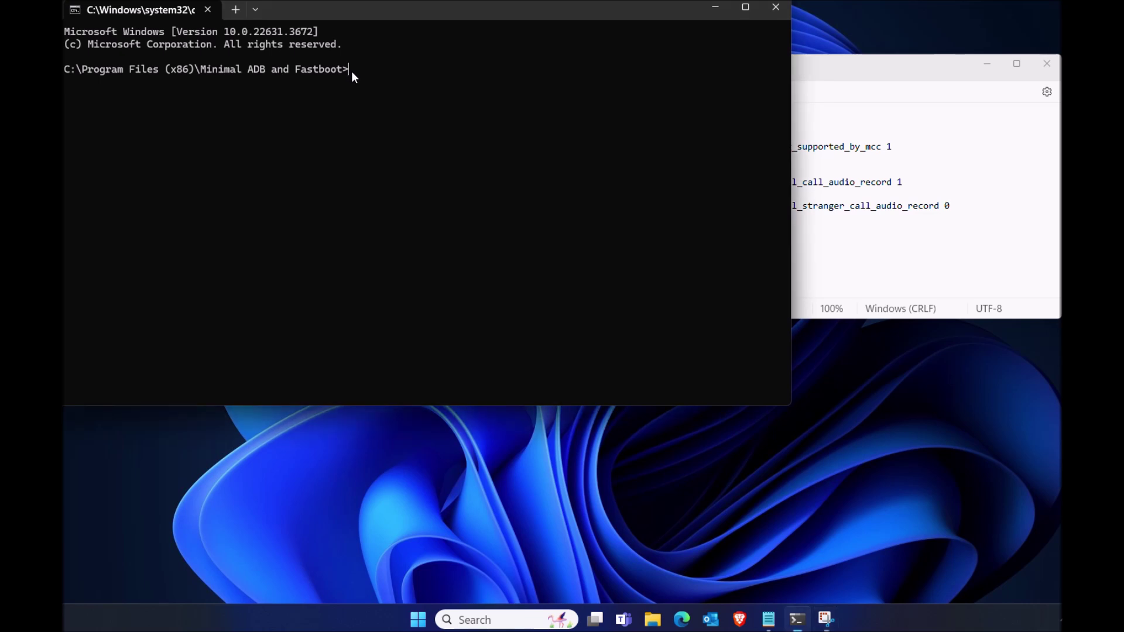
text(ad)
text(b dev)
text(ices)
key(Return)
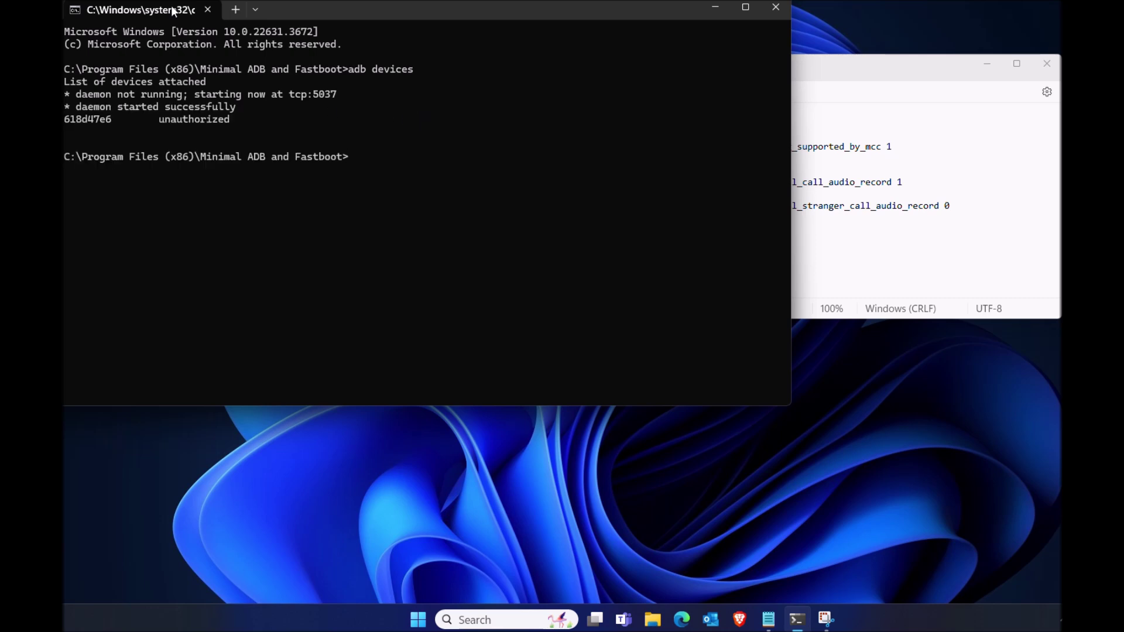
drag(158, 122, 184, 123)
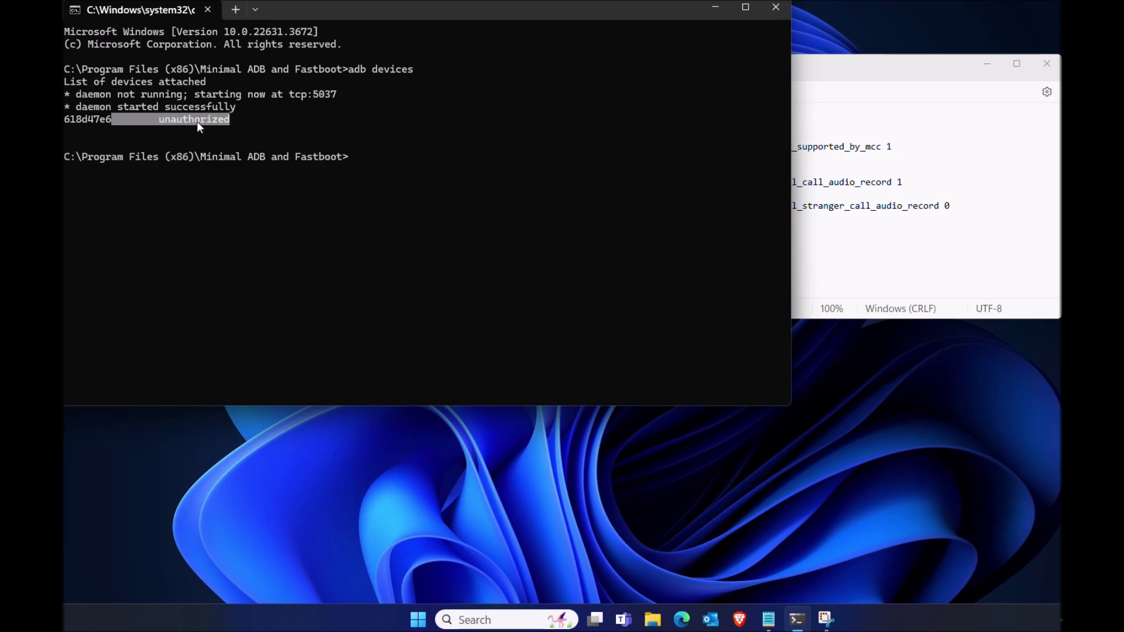
right_click(197, 120)
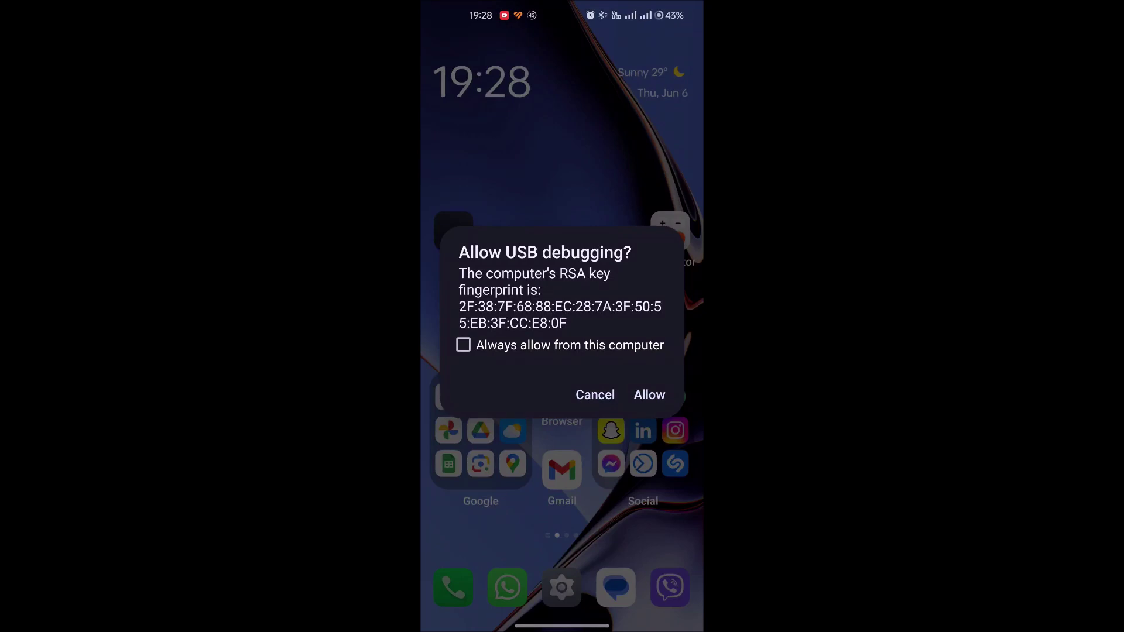
click(650, 395)
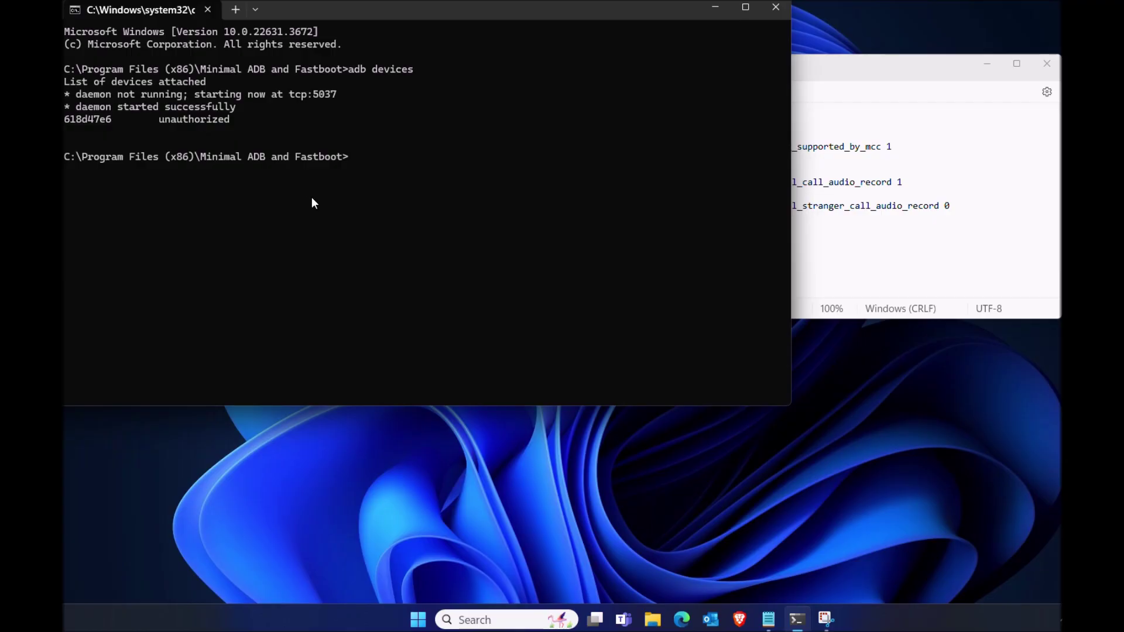
text(a)
text(db devices)
Rerun adb devices to confirm the phone is now listed as authorized.
key(Return)
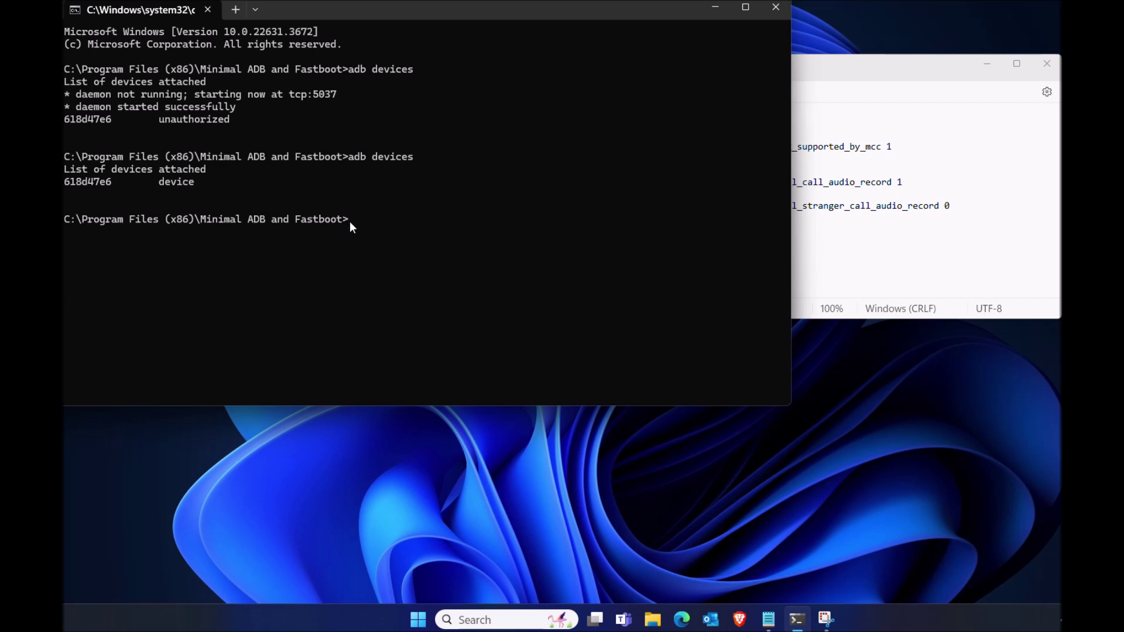
click(905, 168)
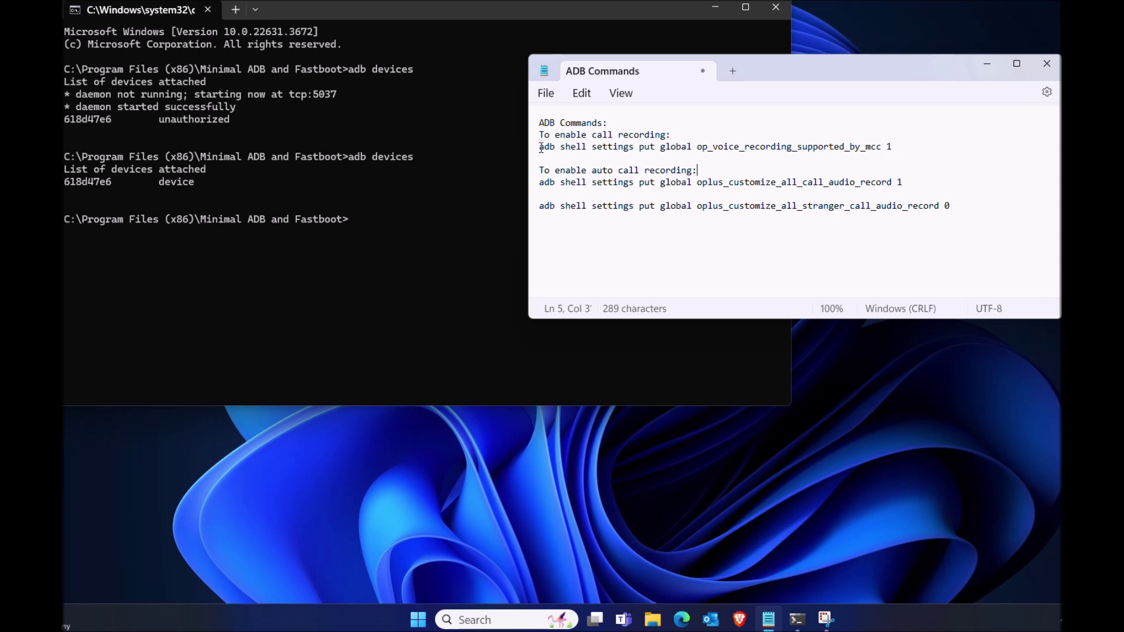
Select the full call-recording command on line 3 of the ADB Commands note.
drag(540, 148, 754, 156)
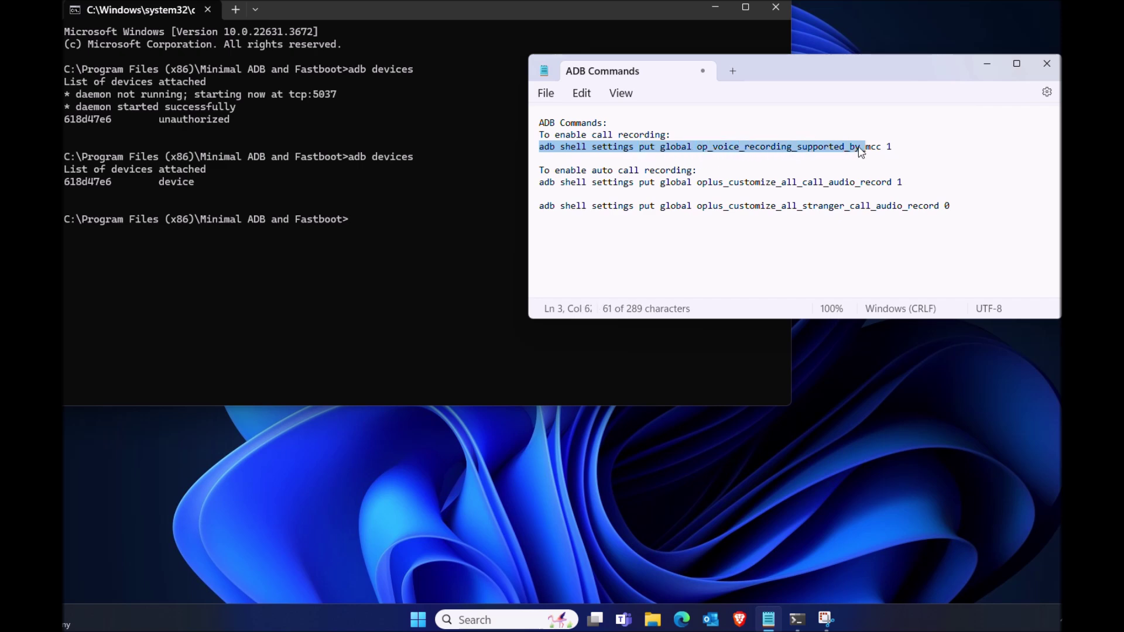
drag(754, 156, 891, 151)
click(894, 151)
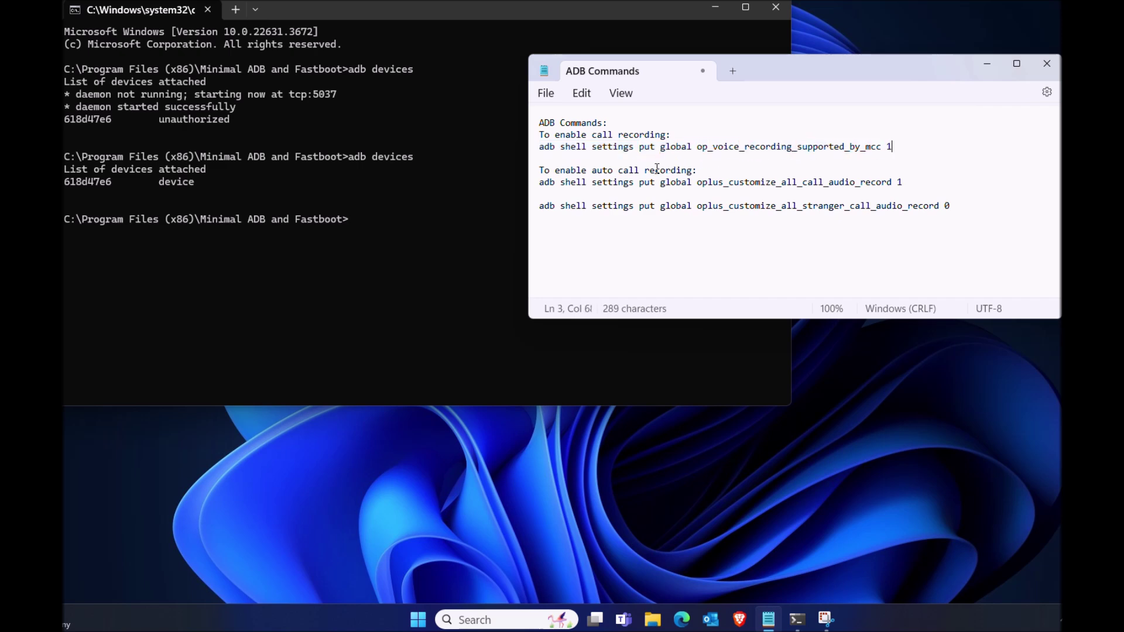
drag(540, 148, 893, 152)
Copy the op_voice_recording_supported_by_mcc command from Notepad and run it in the terminal.
key(ctrl+c)
click(393, 223)
key(ctrl+v)
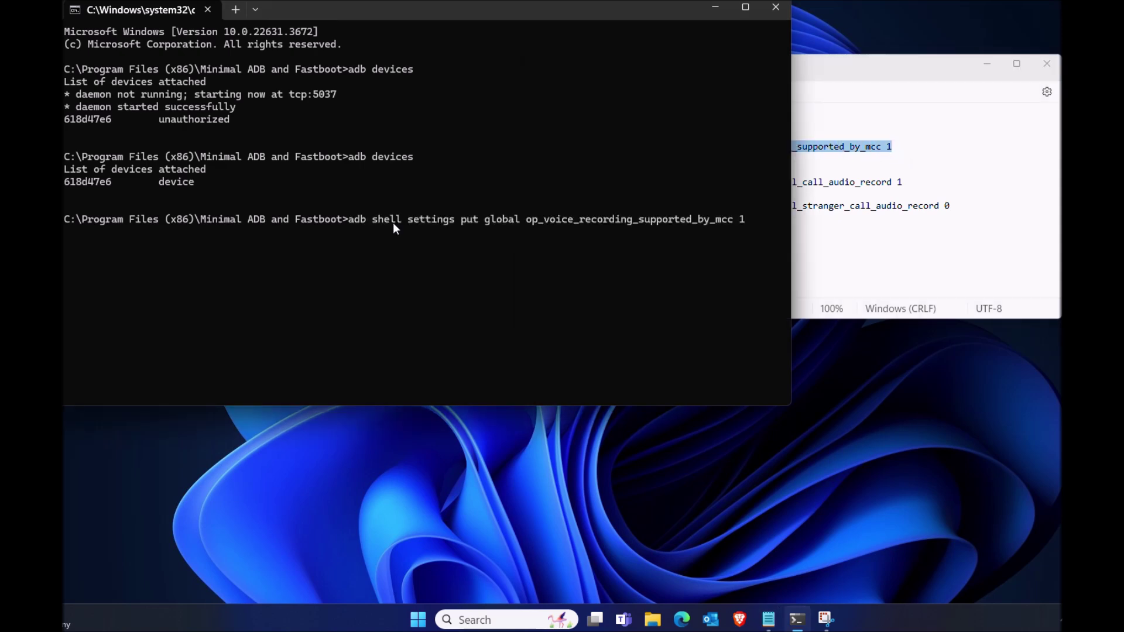
key(Return)
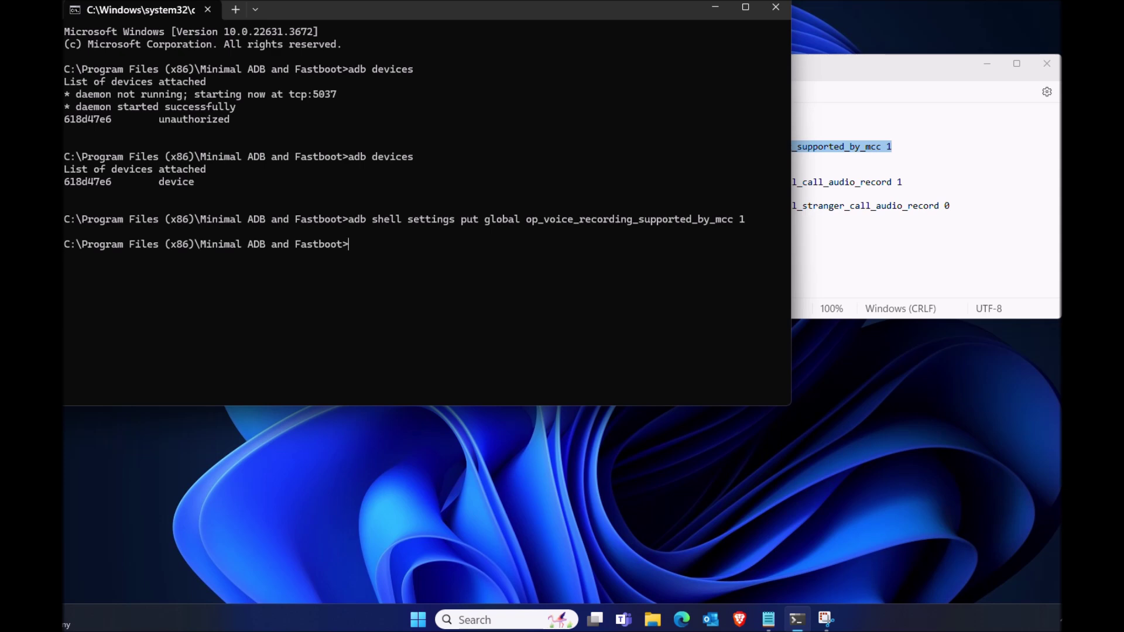
click(917, 73)
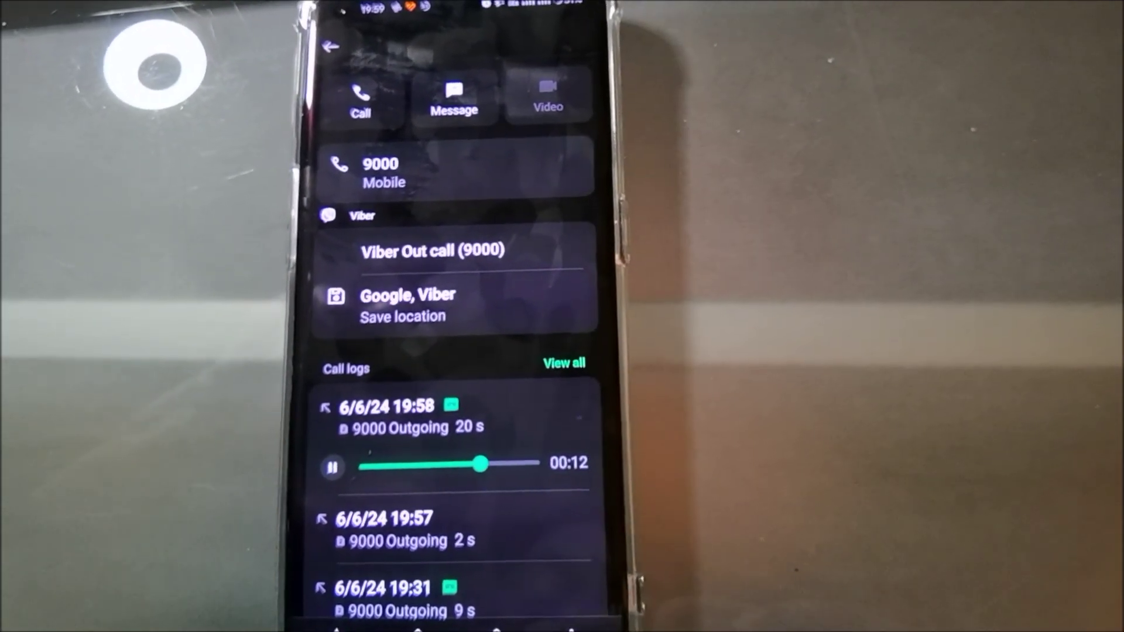
Return to the home screen after the recorded call from 9000 plays back.
key(super)
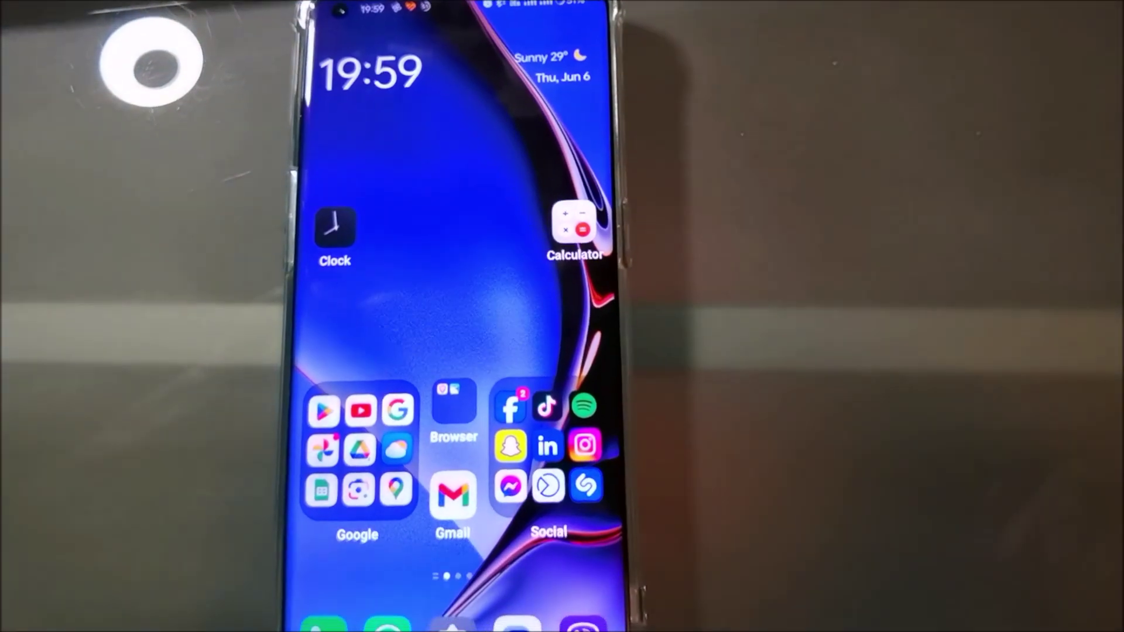